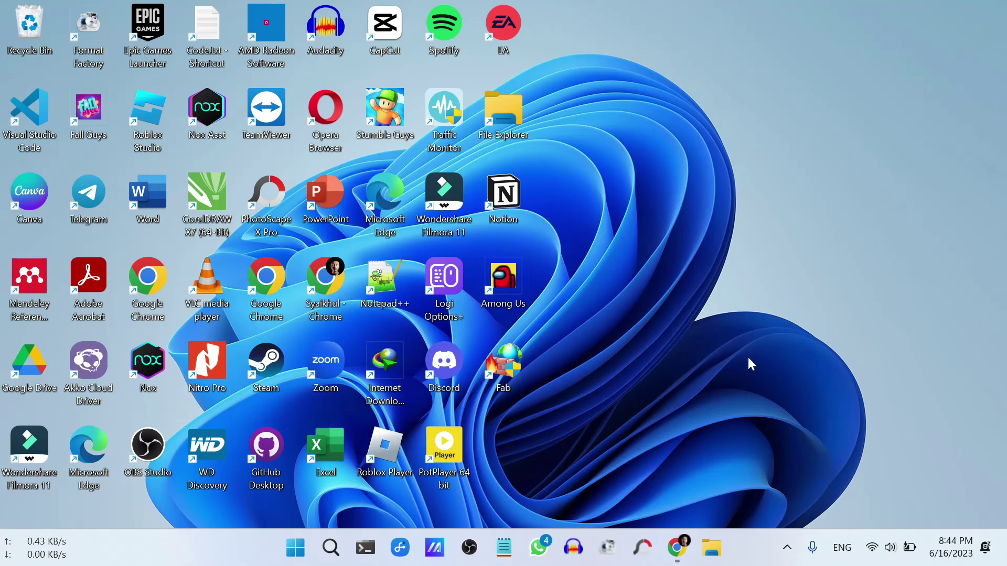
# Test the sound by playing the YouTube video in Chrome at full player volume, pause it and minimize the browser
pyautogui.click(678, 548)
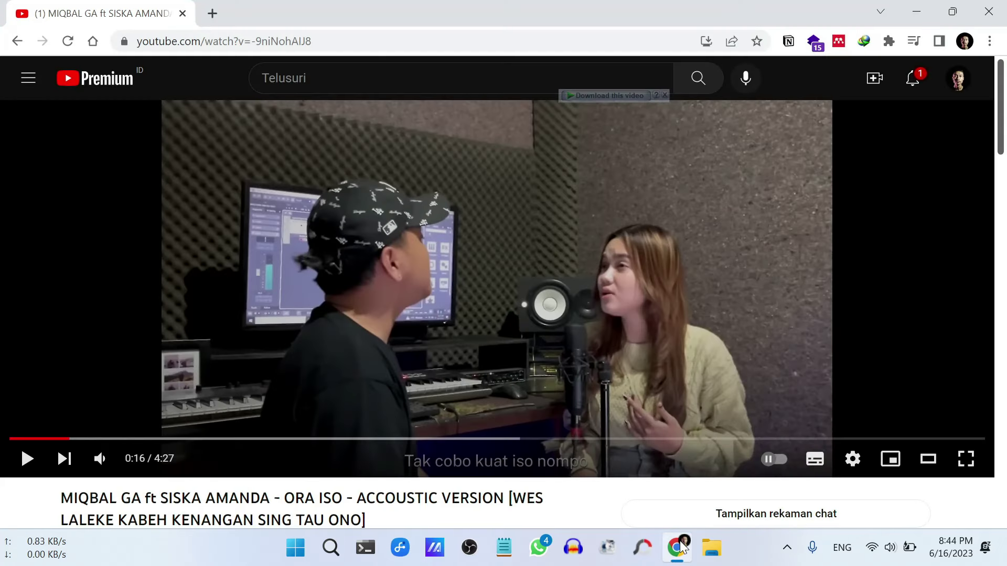
pyautogui.click(474, 287)
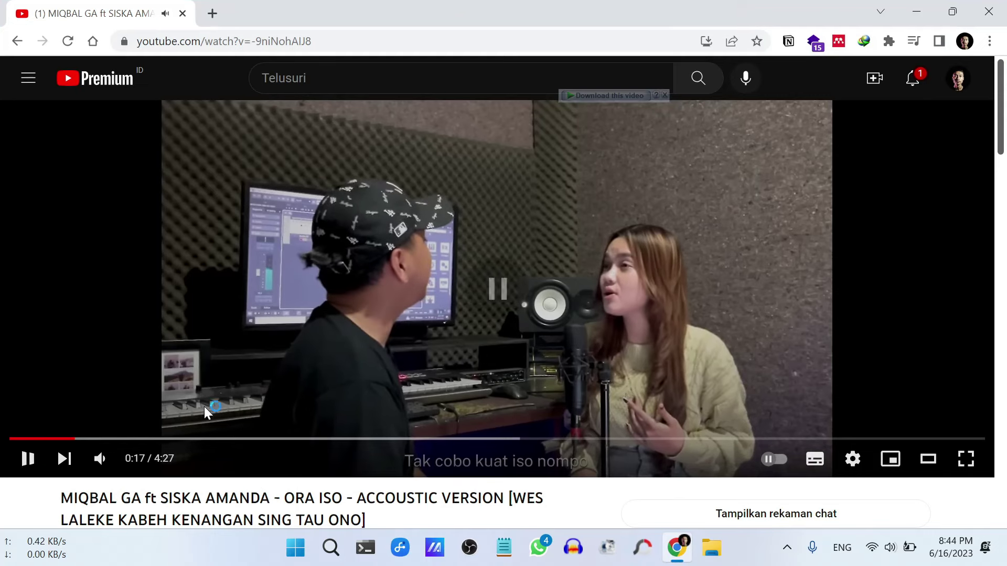
pyautogui.moveTo(124, 460); pyautogui.dragTo(200, 464)
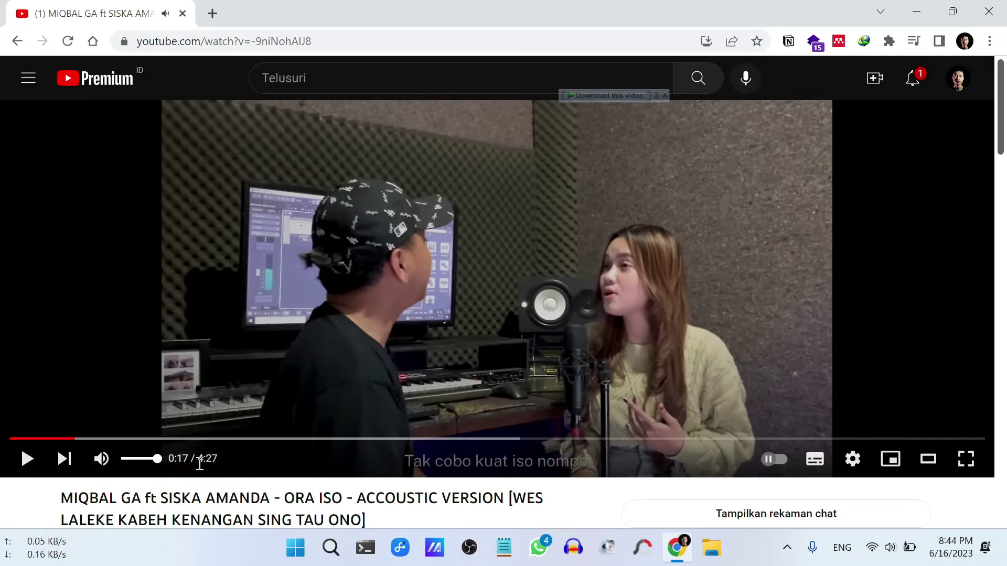
pyautogui.click(624, 294)
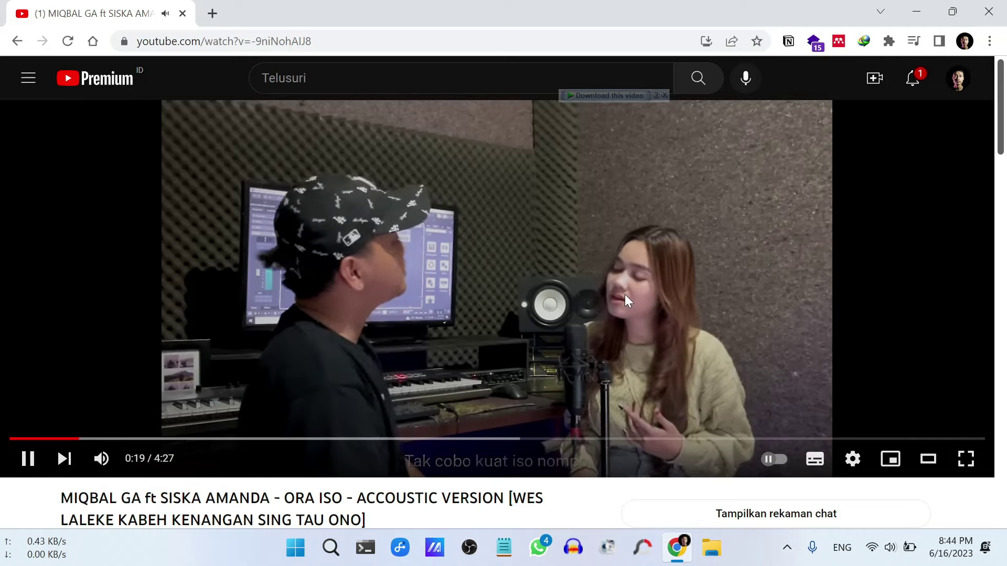
pyautogui.click(624, 294)
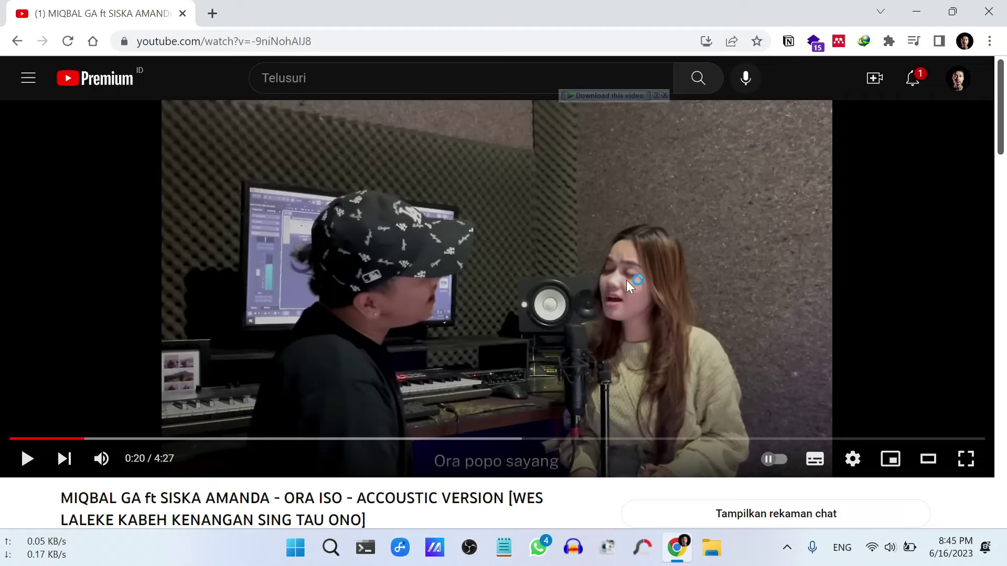
pyautogui.click(916, 11)
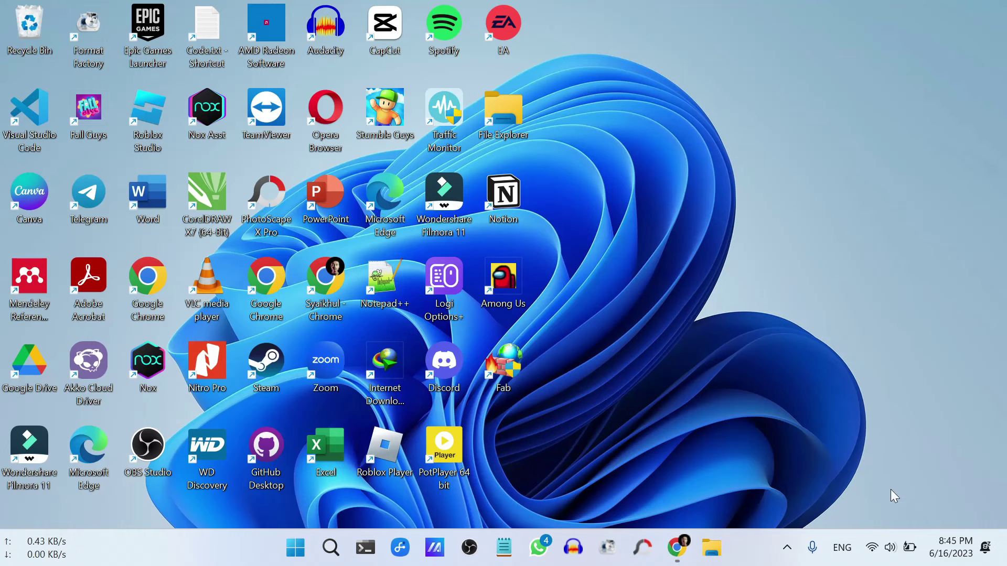
# Try to open the system's Sound settings, and find and open Control Panel in a maximized window
pyautogui.rightClick(892, 552)
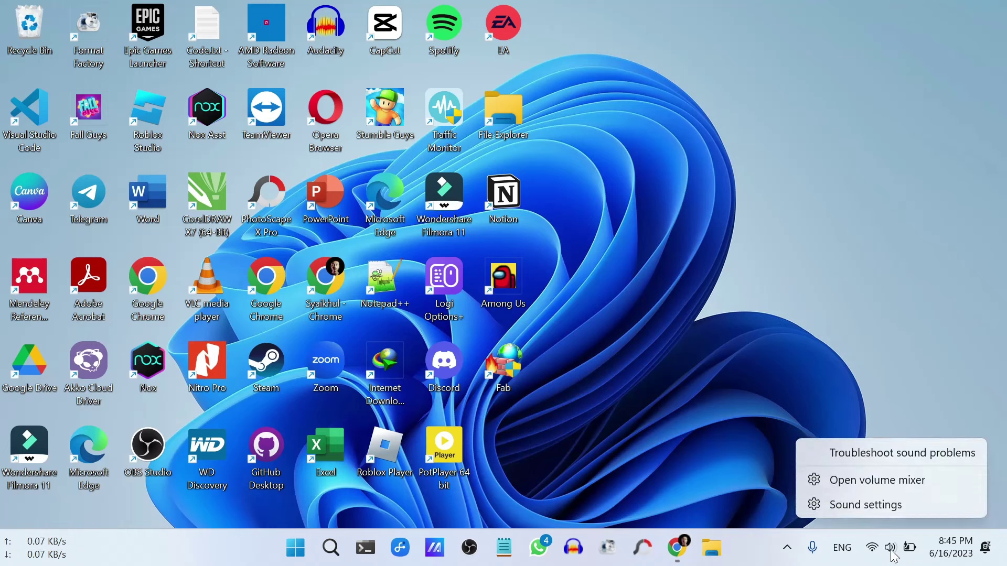
pyautogui.click(871, 504)
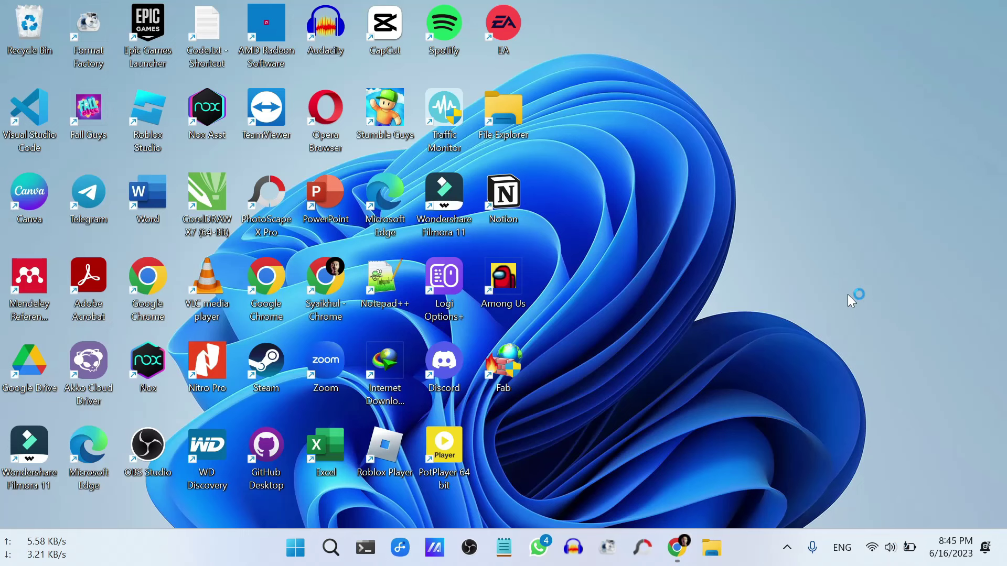
pyautogui.click(331, 548)
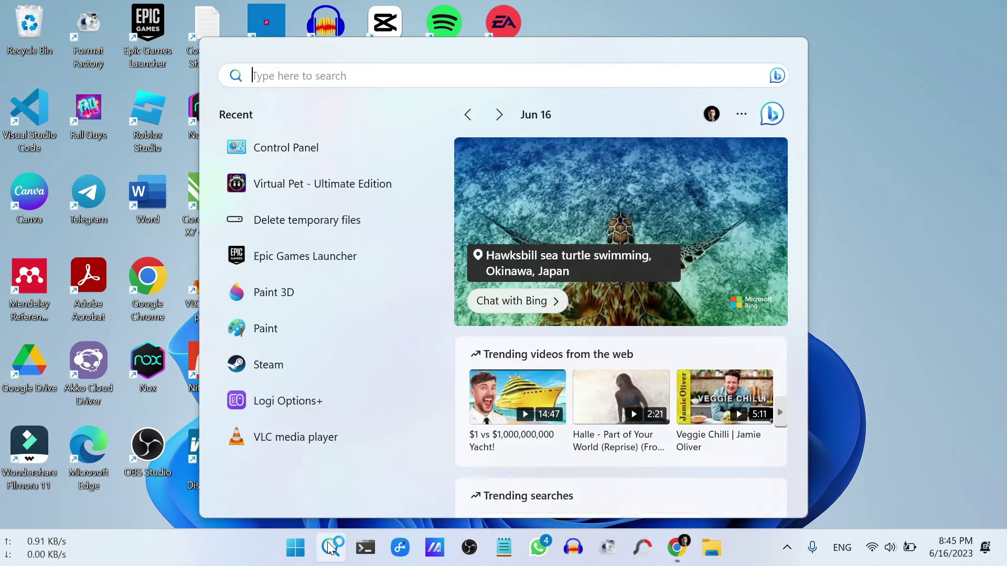
pyautogui.write('con')
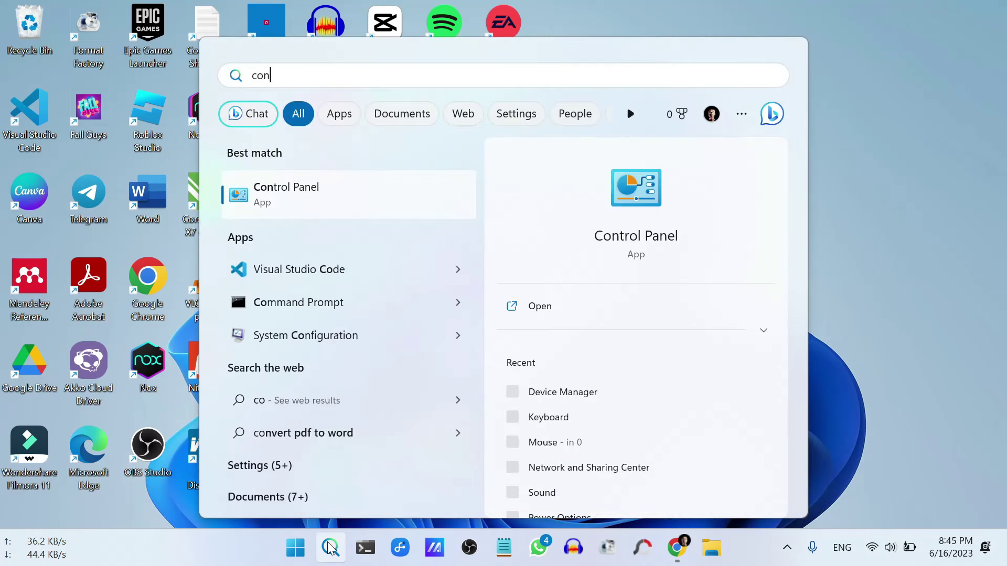
pyautogui.write('t')
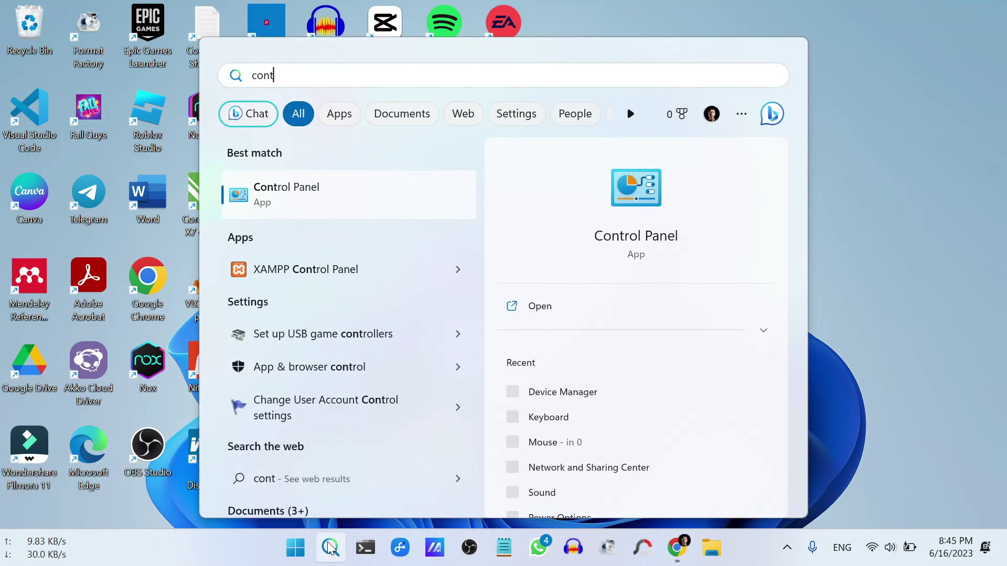
pyautogui.click(292, 201)
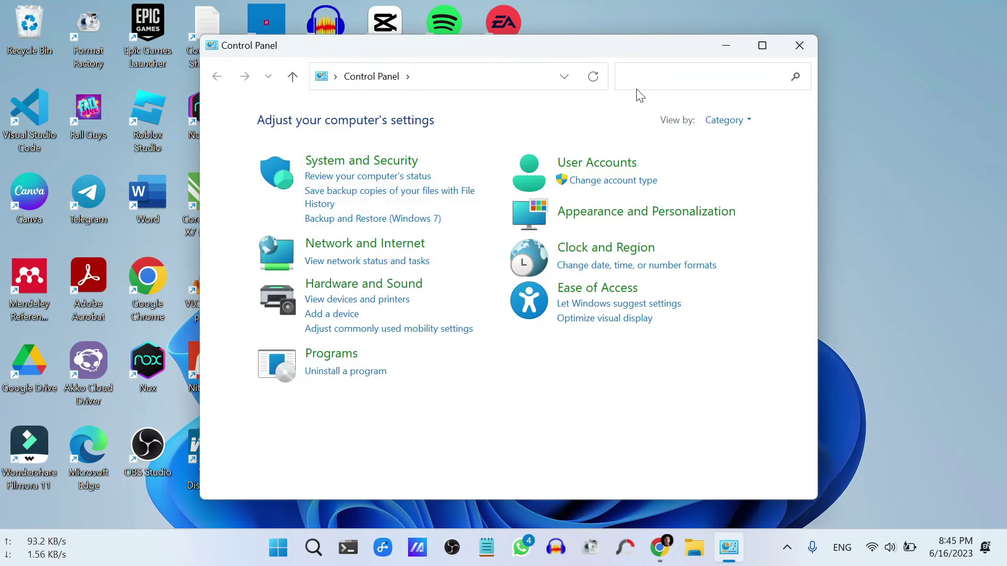
pyautogui.click(762, 45)
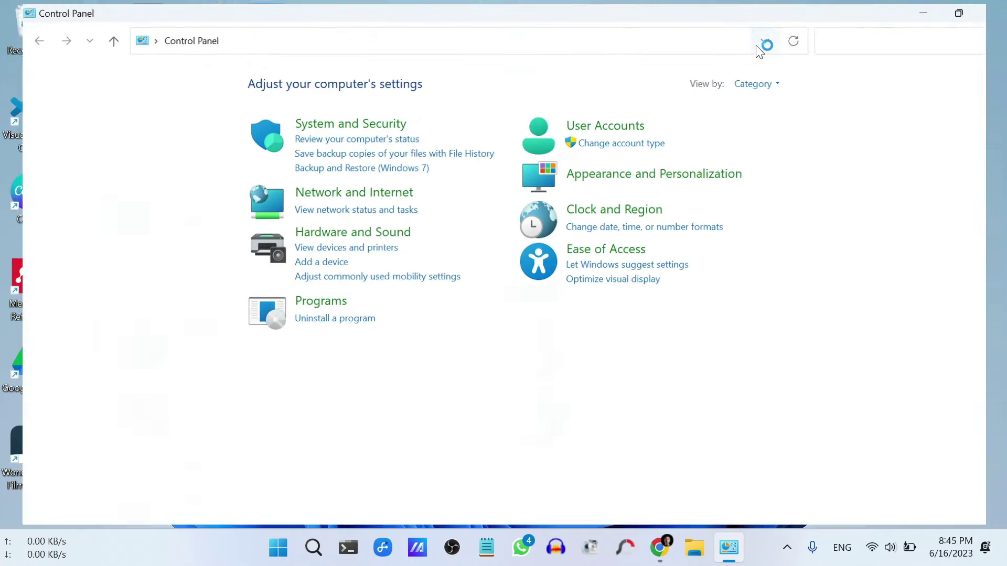
# Open the Sound dialog from the Hardware and Sound category and move it clear of the window's edge
pyautogui.click(344, 233)
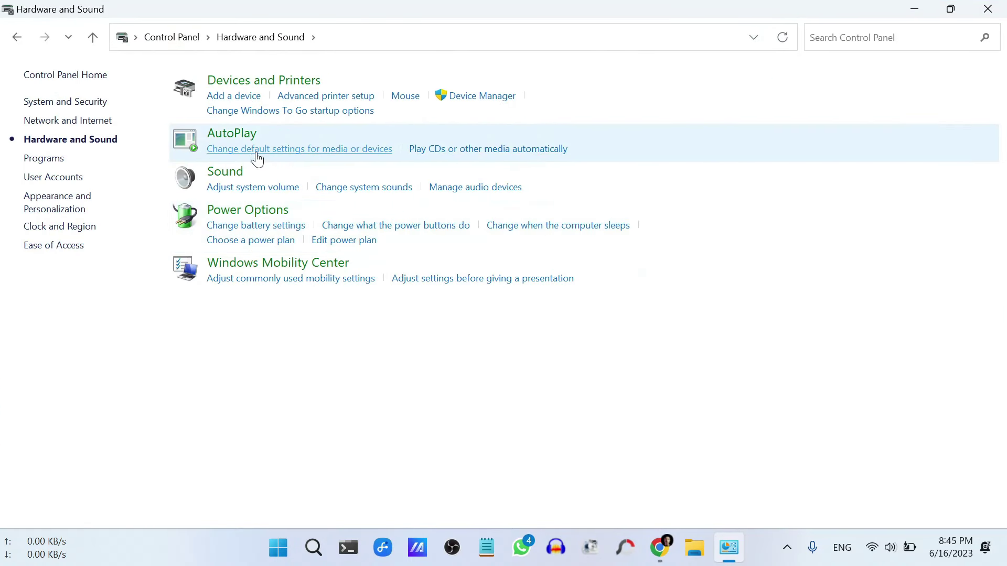
pyautogui.click(232, 176)
pyautogui.moveTo(234, 27); pyautogui.dragTo(548, 48)
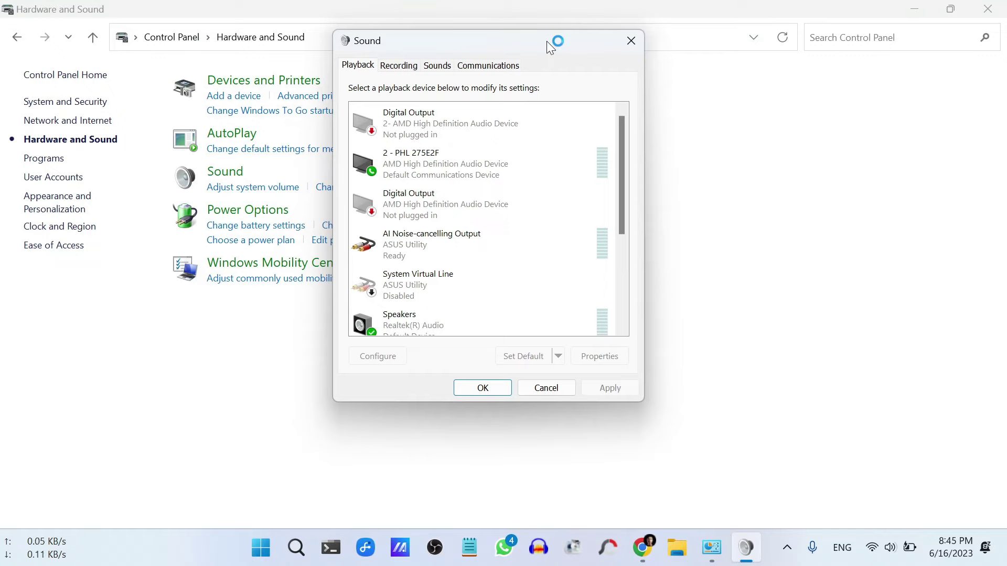
# Examine the full list of playback devices to find the speakers the computer should use
pyautogui.moveTo(624, 149); pyautogui.dragTo(626, 118)
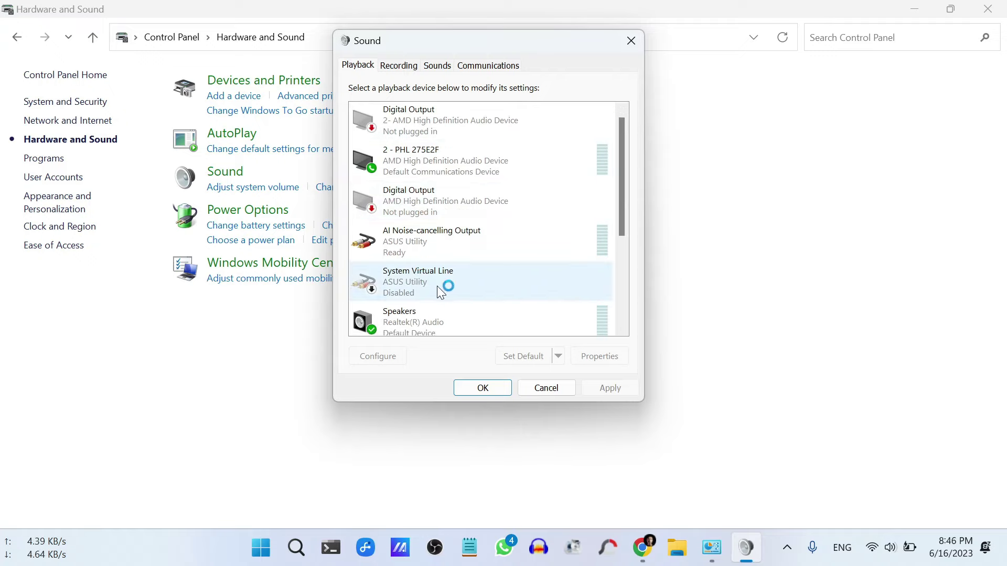
pyautogui.scroll(-2, 451, 284)
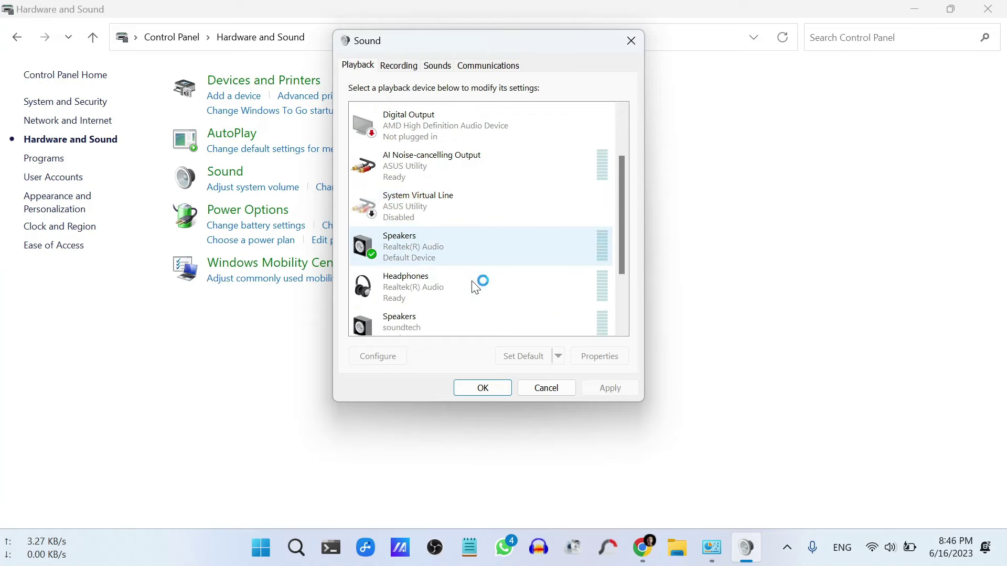
pyautogui.scroll(-1, 477, 284)
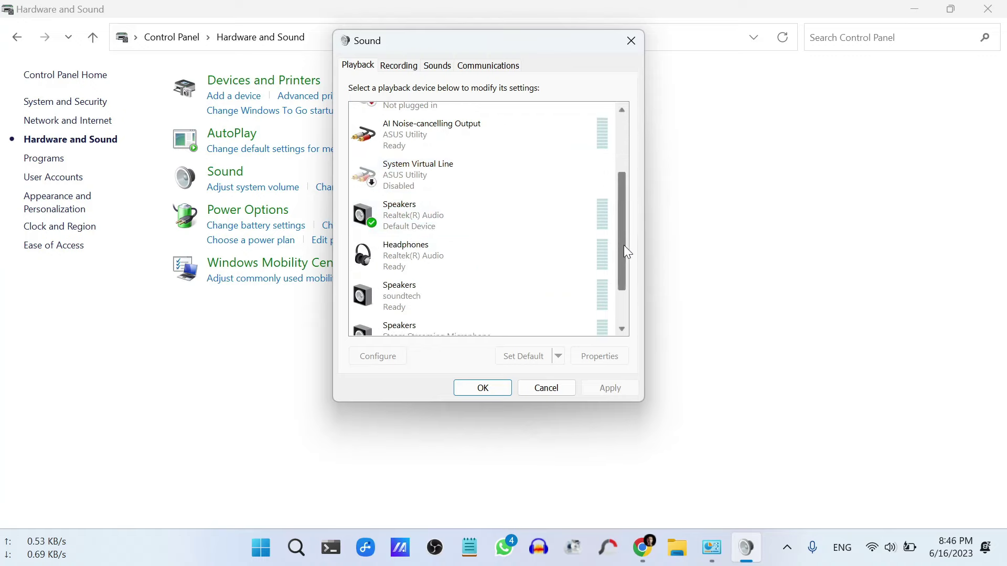
pyautogui.moveTo(627, 251); pyautogui.dragTo(622, 291)
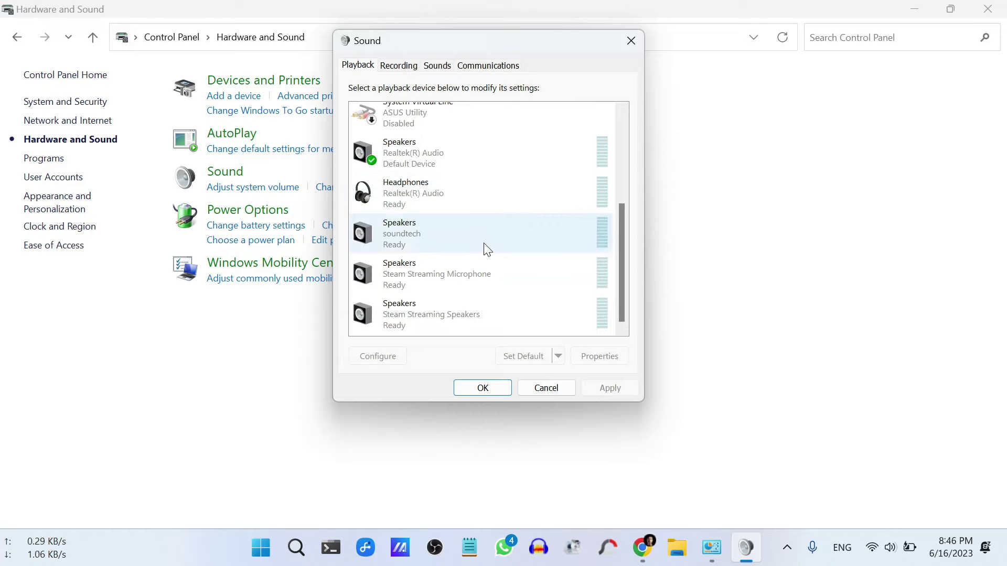
pyautogui.scroll(2, 483, 249)
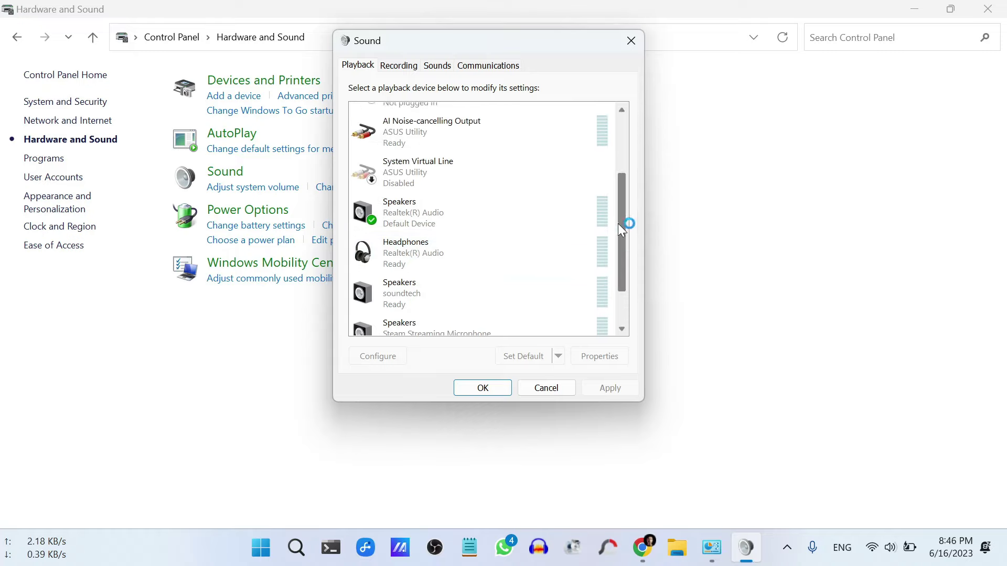
pyautogui.moveTo(618, 223); pyautogui.dragTo(621, 132)
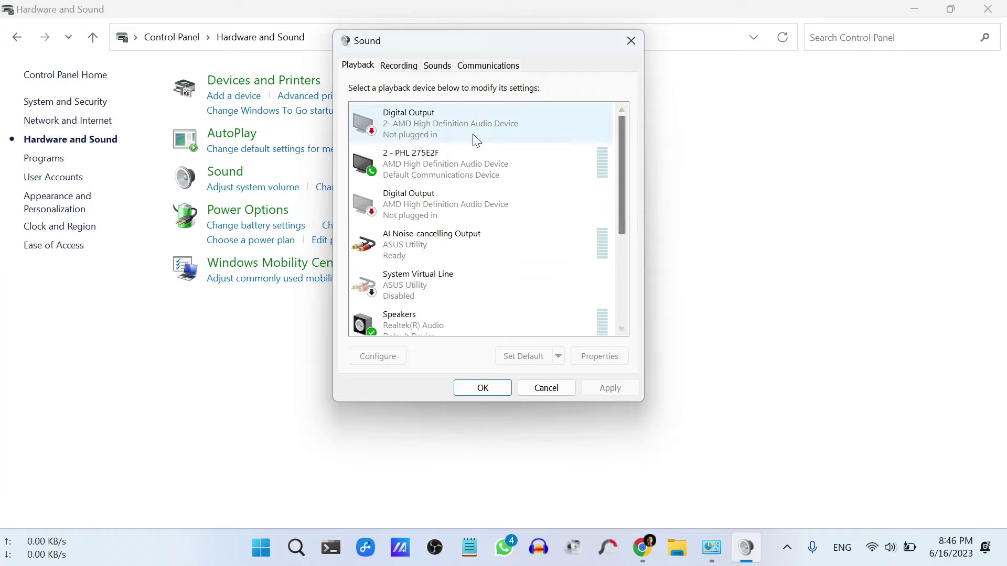
pyautogui.click(433, 125)
pyautogui.scroll(-3, 427, 228)
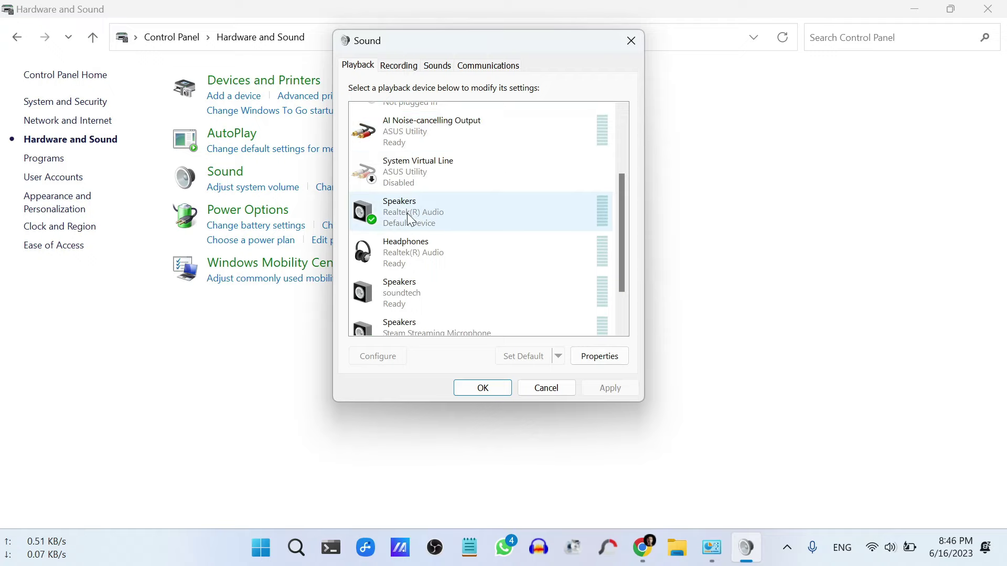
# Set the Realtek(R) Audio Speakers as the default playback device
pyautogui.click(406, 213)
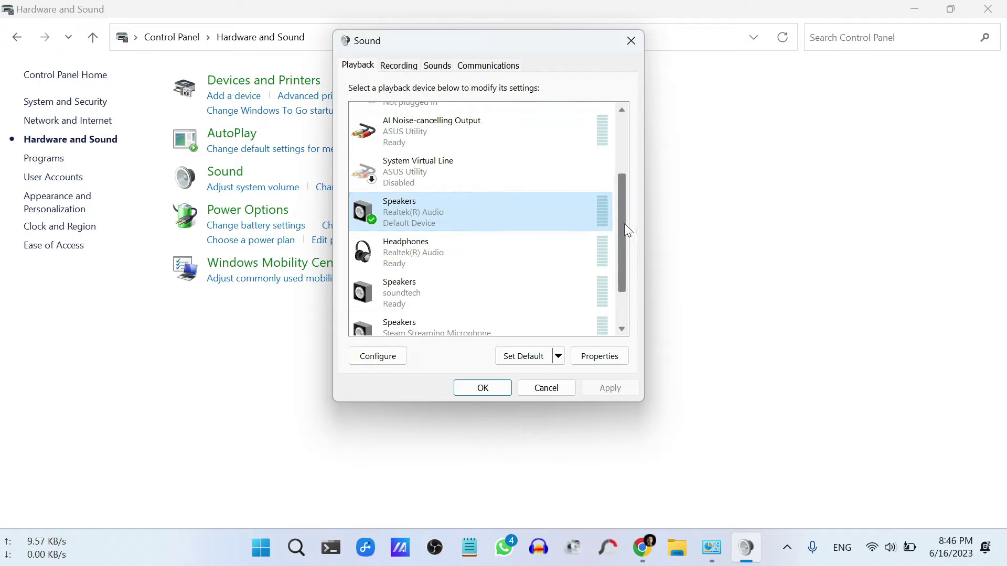
pyautogui.scroll(-2, 607, 262)
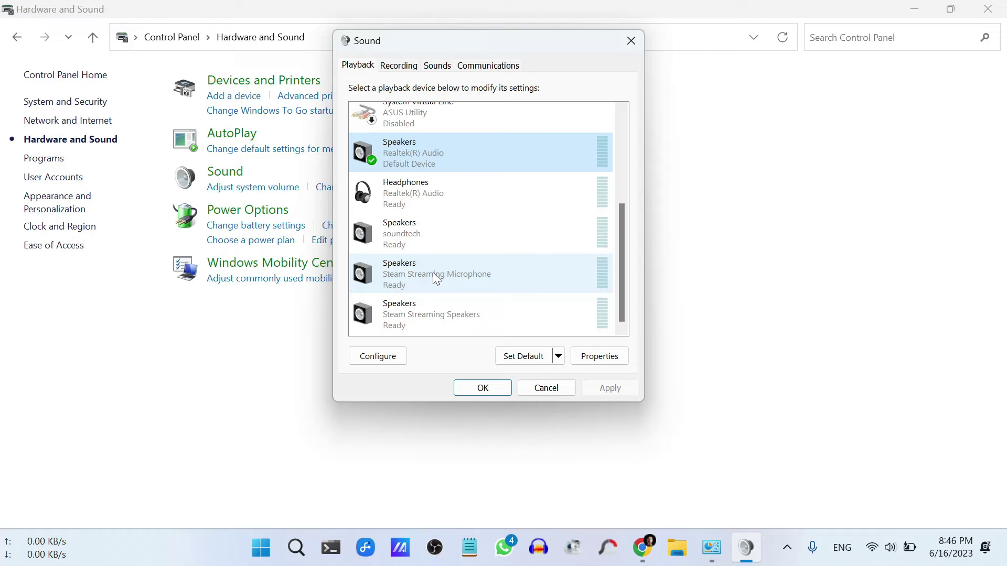
pyautogui.scroll(1, 623, 241)
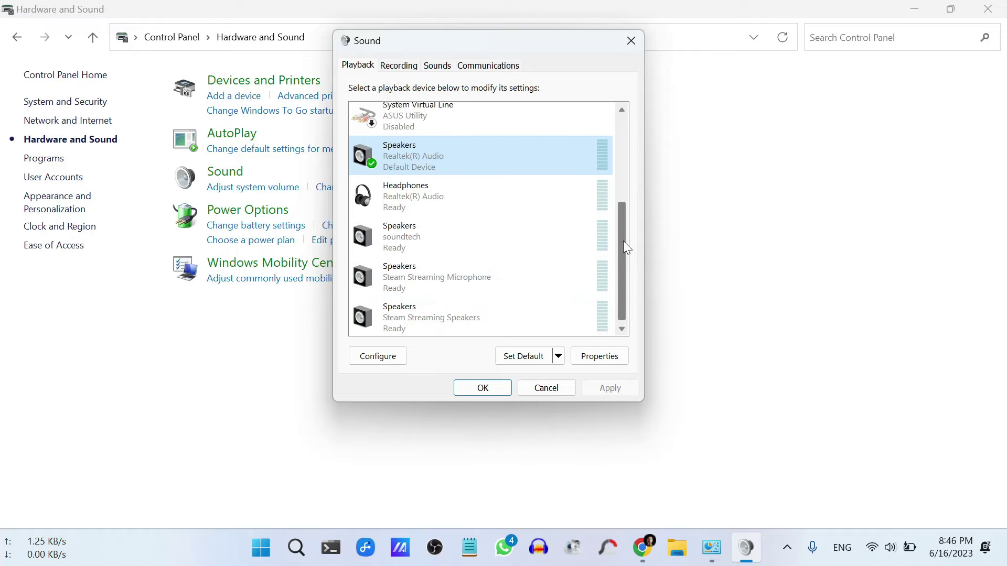
pyautogui.scroll(3, 626, 246)
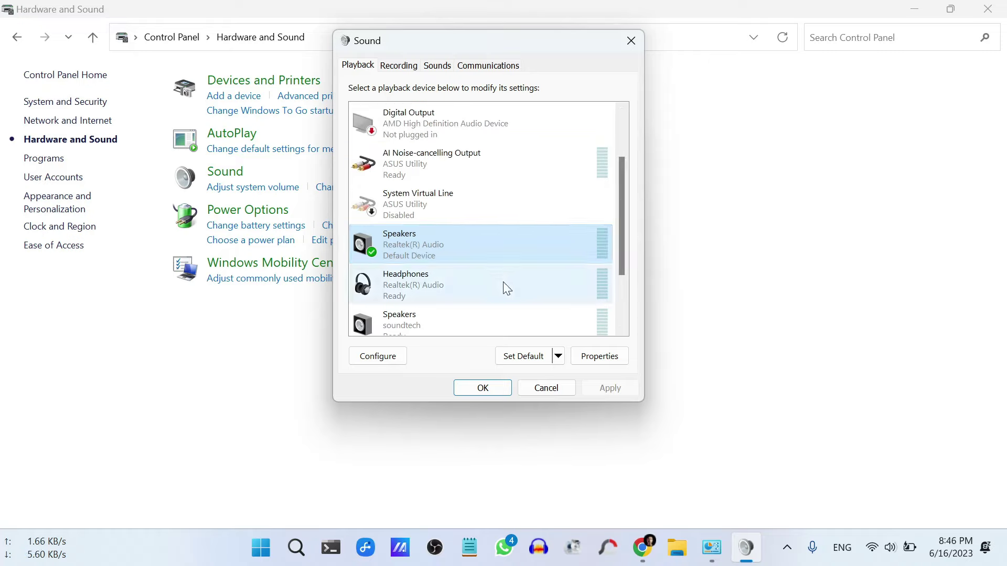
pyautogui.click(514, 356)
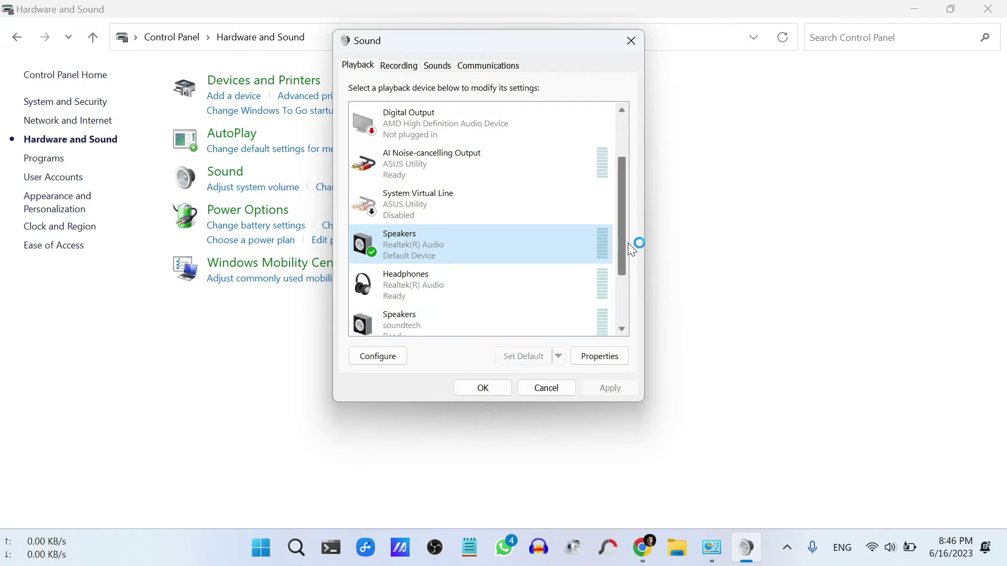
# Set the Realtek(R) Audio Headphones as the default playback device
pyautogui.scroll(-2, 620, 234)
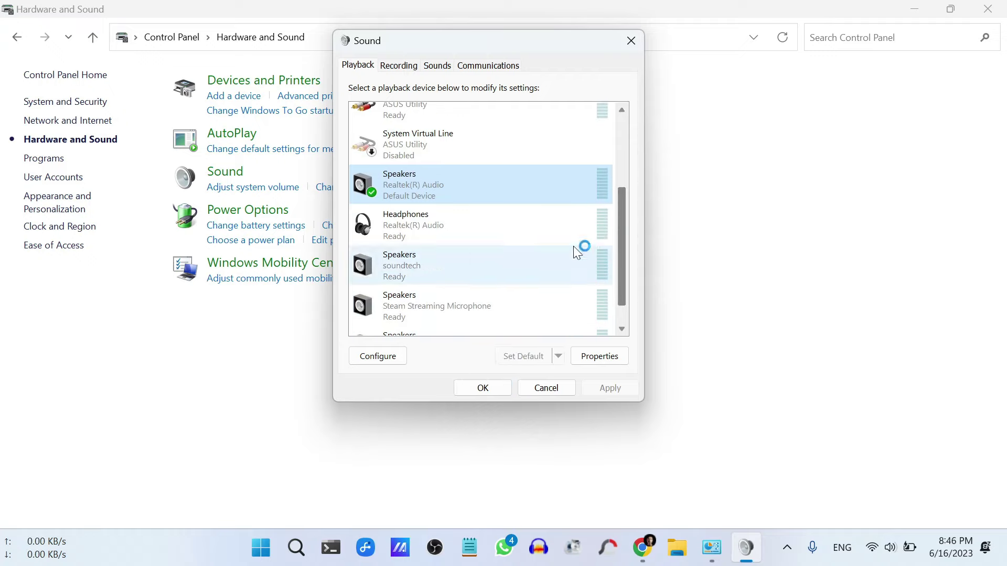
pyautogui.click(428, 224)
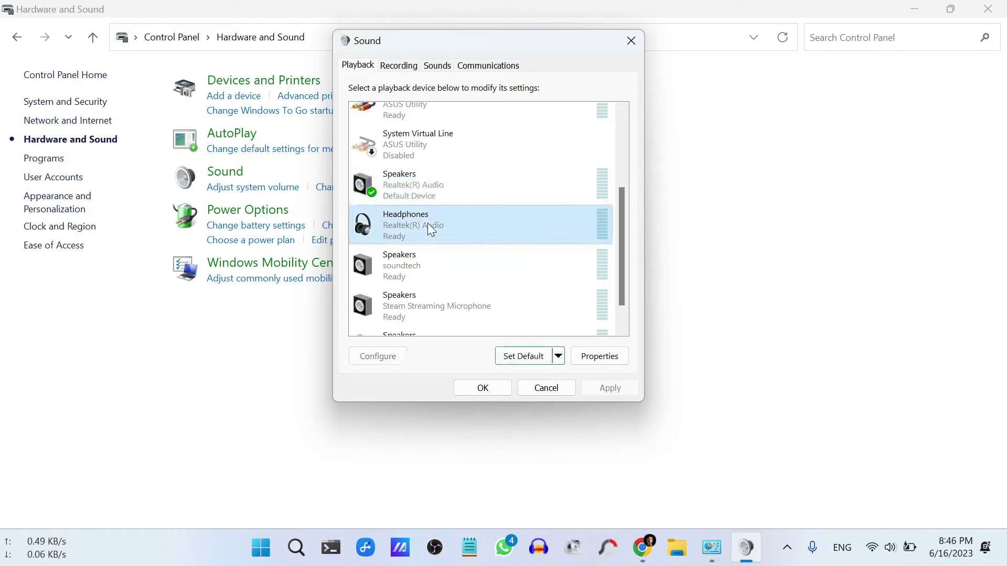
pyautogui.click(516, 358)
# Make the Realtek(R) Audio Speakers the default playback device again and close the Sound dialog
pyautogui.click(417, 178)
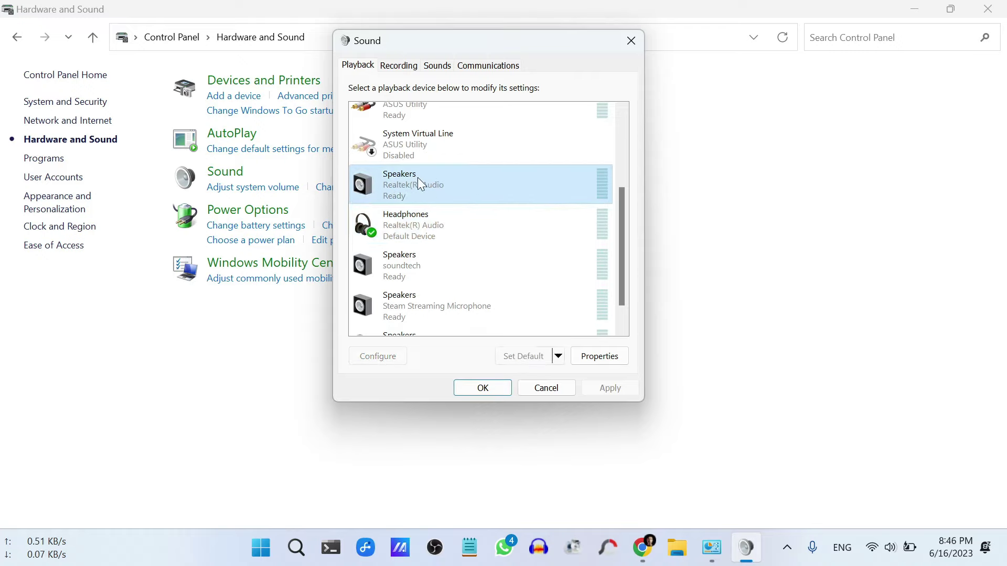
pyautogui.moveTo(621, 226); pyautogui.dragTo(622, 162)
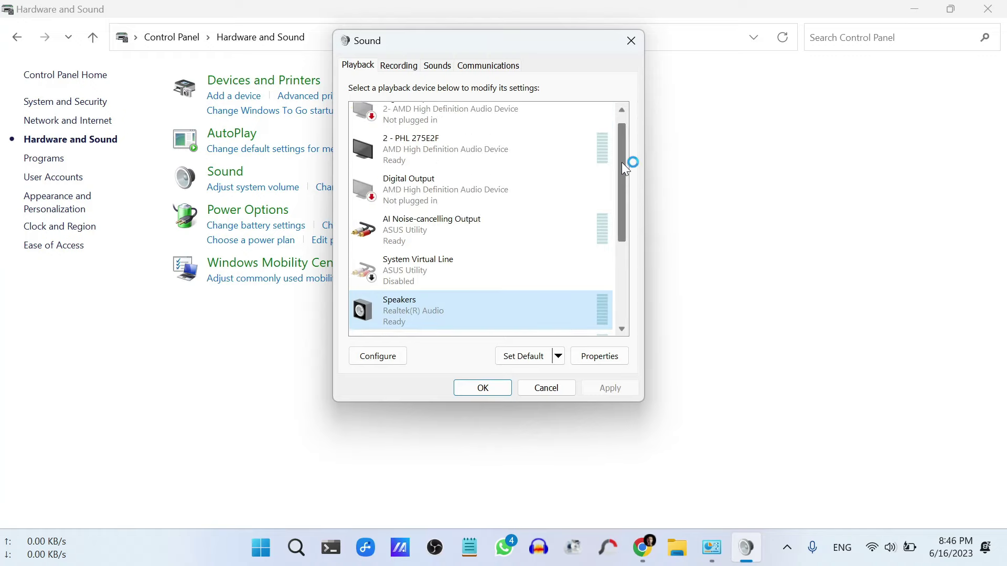
pyautogui.scroll(-1, 611, 194)
pyautogui.click(519, 357)
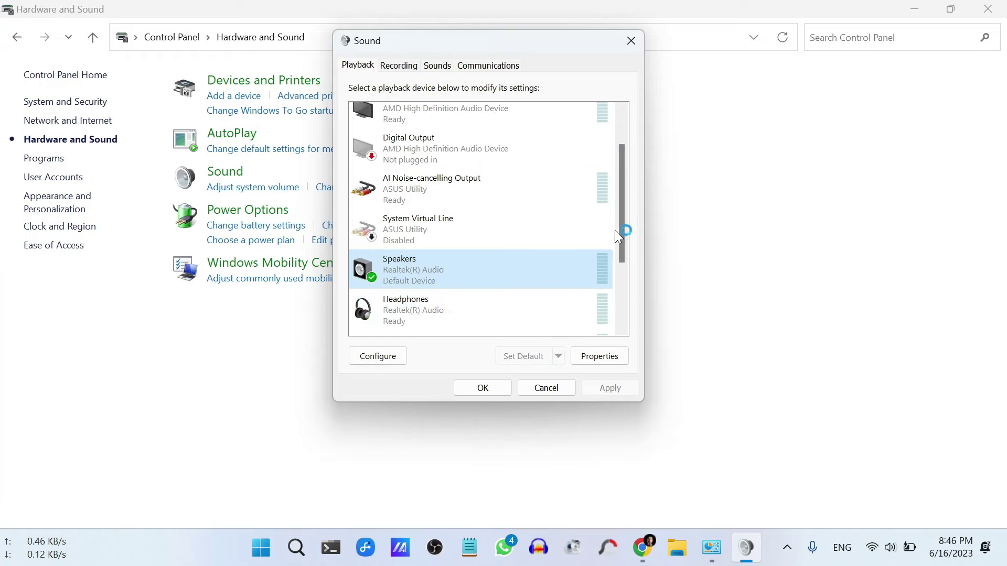
pyautogui.moveTo(621, 221); pyautogui.dragTo(623, 188)
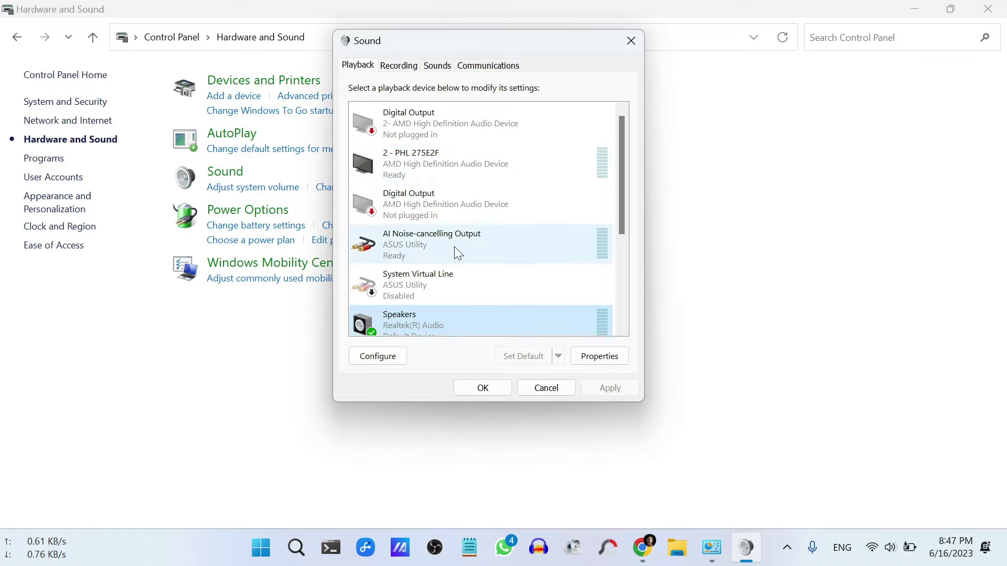
pyautogui.scroll(-1, 454, 246)
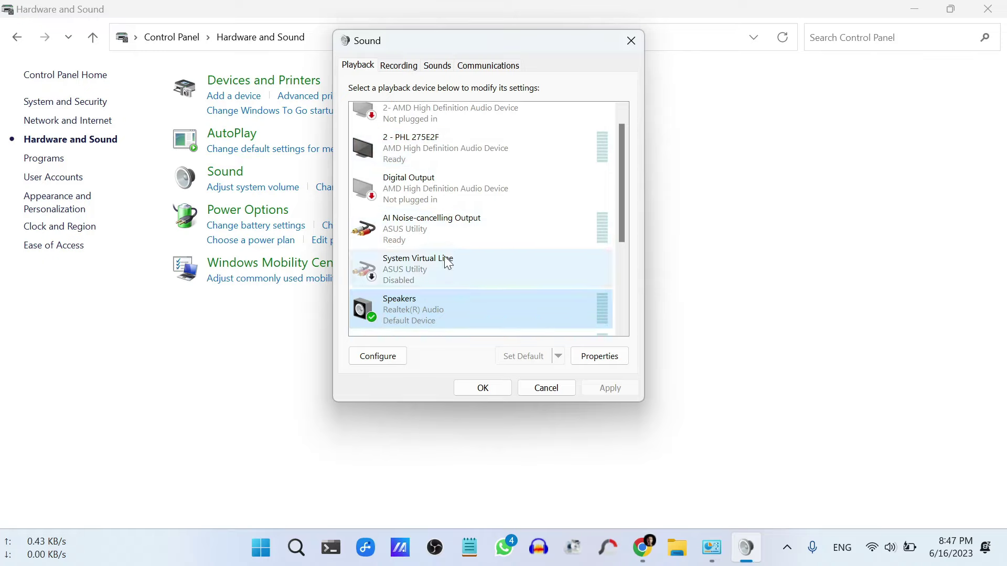
pyautogui.click(540, 388)
# Switch to Chrome, play the YouTube video briefly to test the sound, pause it and minimize the open windows
pyautogui.click(659, 548)
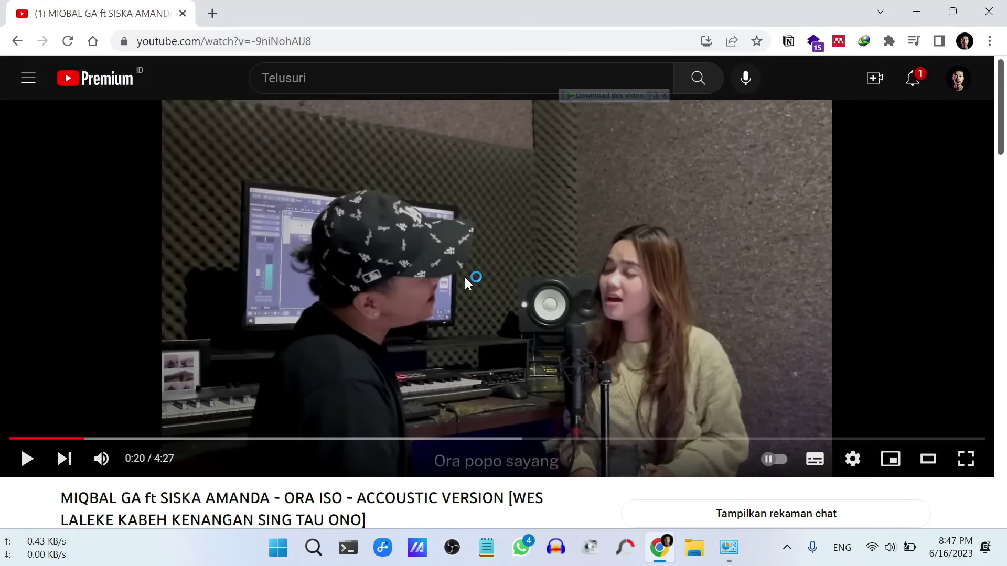
pyautogui.click(464, 275)
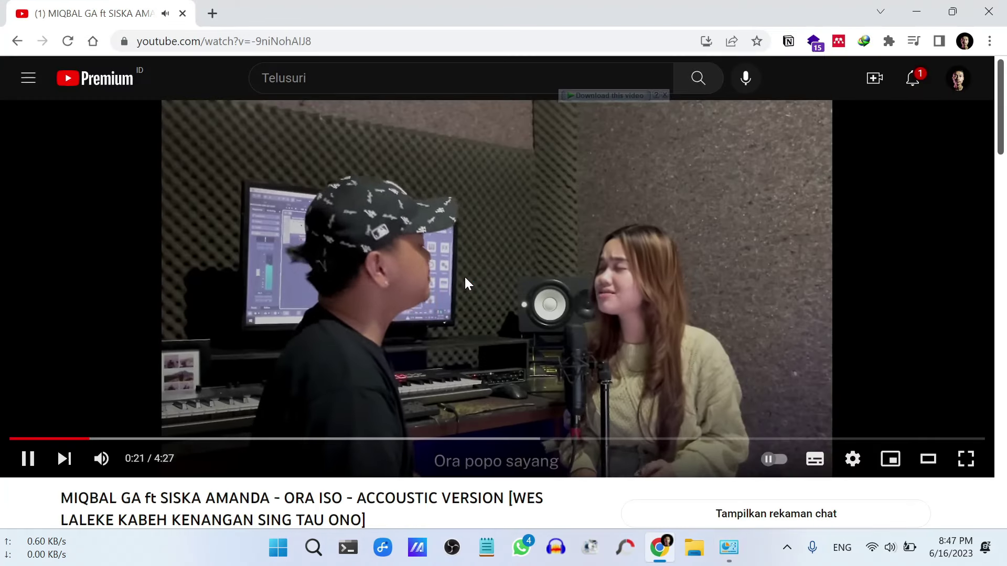
pyautogui.click(465, 277)
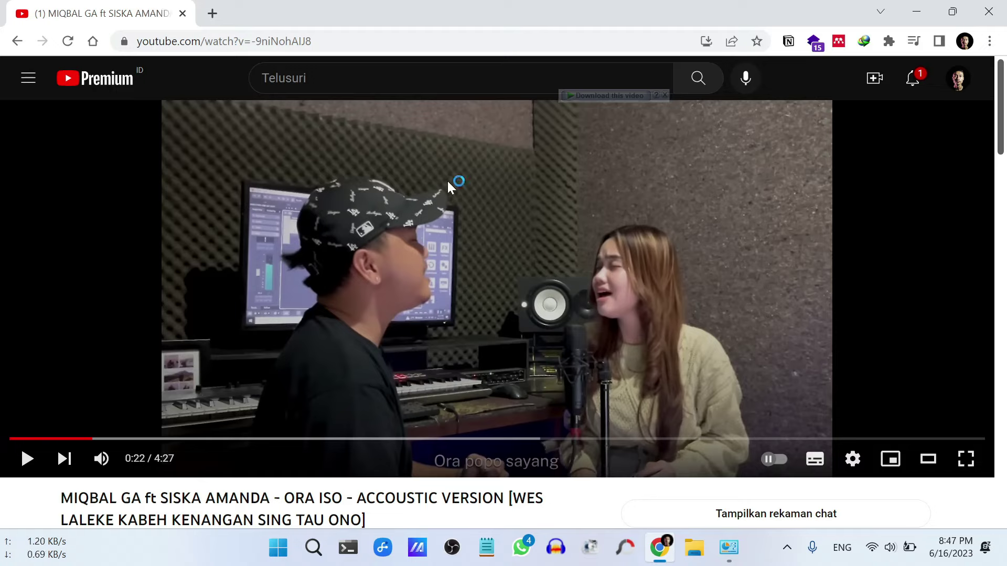
pyautogui.click(915, 13)
pyautogui.click(915, 9)
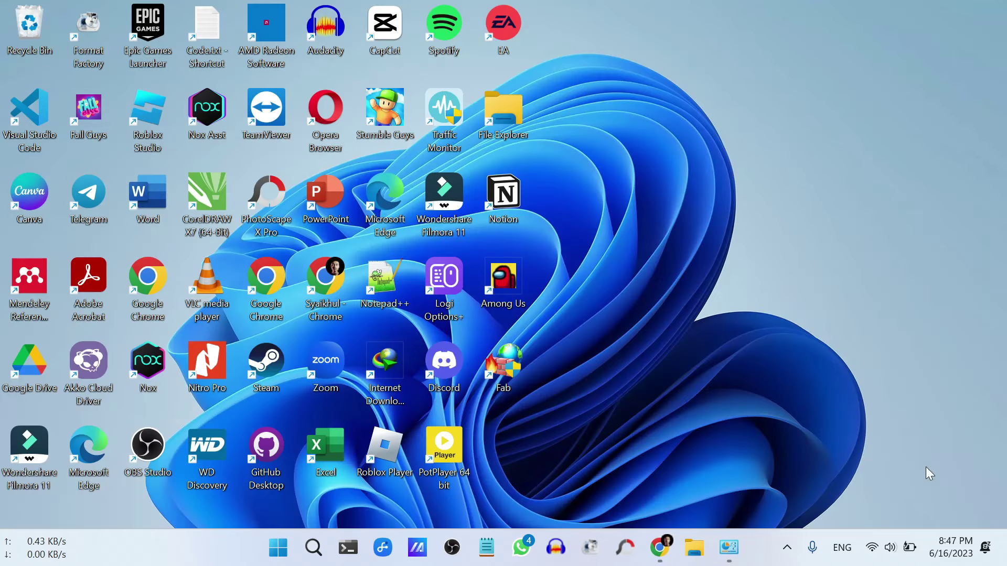
# Open the Windows volume mixer and choose Speakers (Realtek(R) Audio) as the output device
pyautogui.rightClick(889, 548)
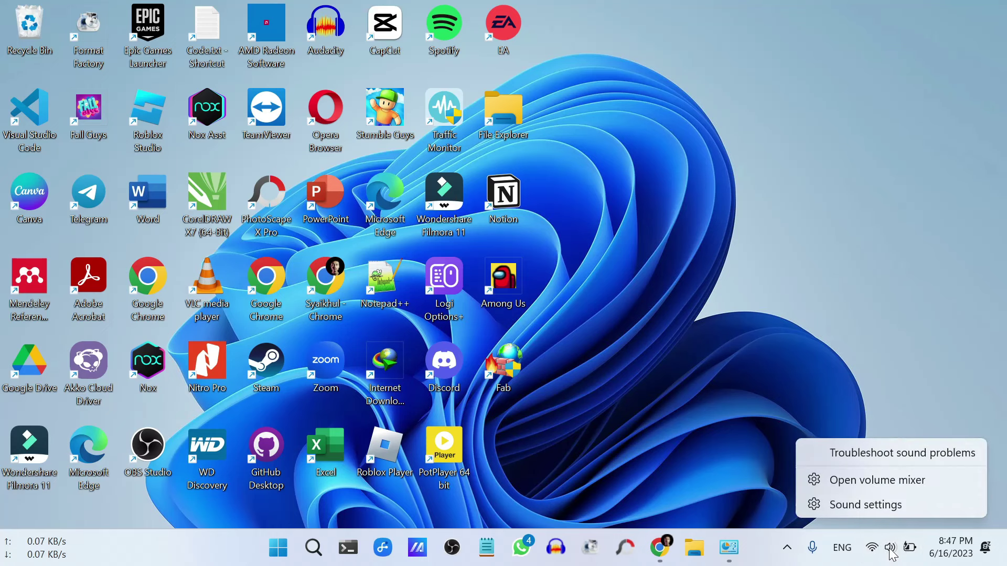
pyautogui.click(883, 479)
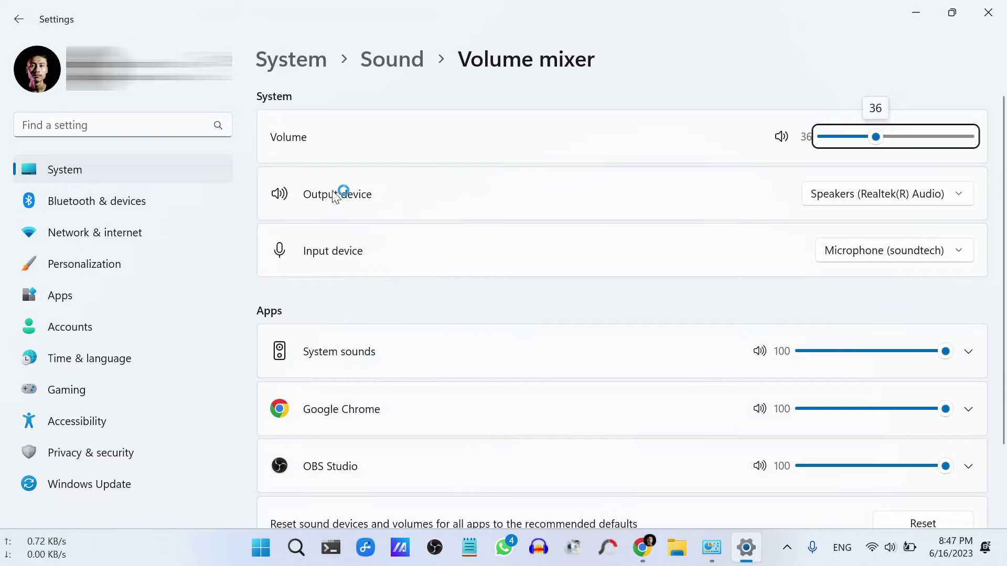
pyautogui.click(838, 201)
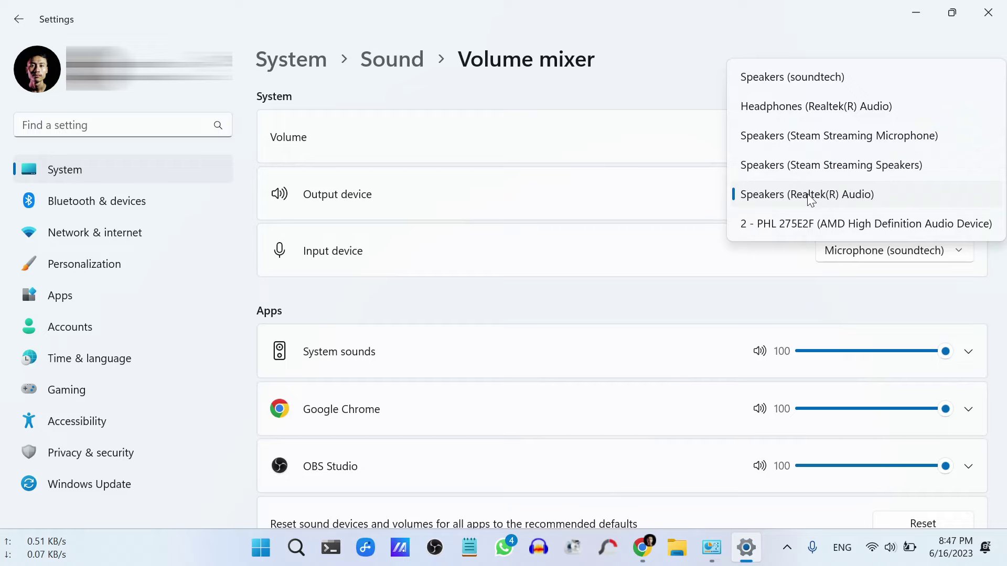
pyautogui.click(864, 199)
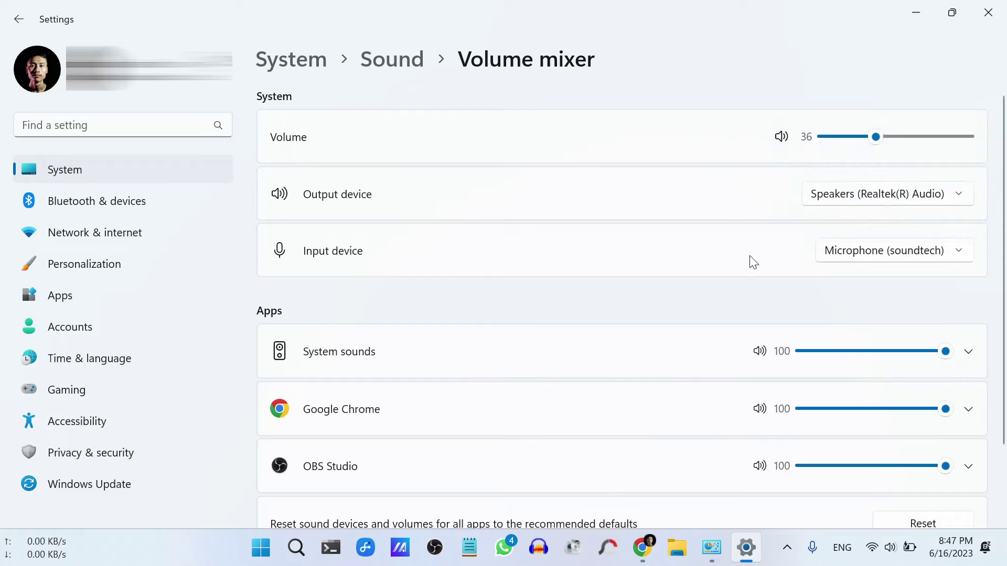
# Try Speakers (soundtech) and Headphones (Realtek(R) Audio) in turn as the system output device
pyautogui.scroll(-2, 753, 262)
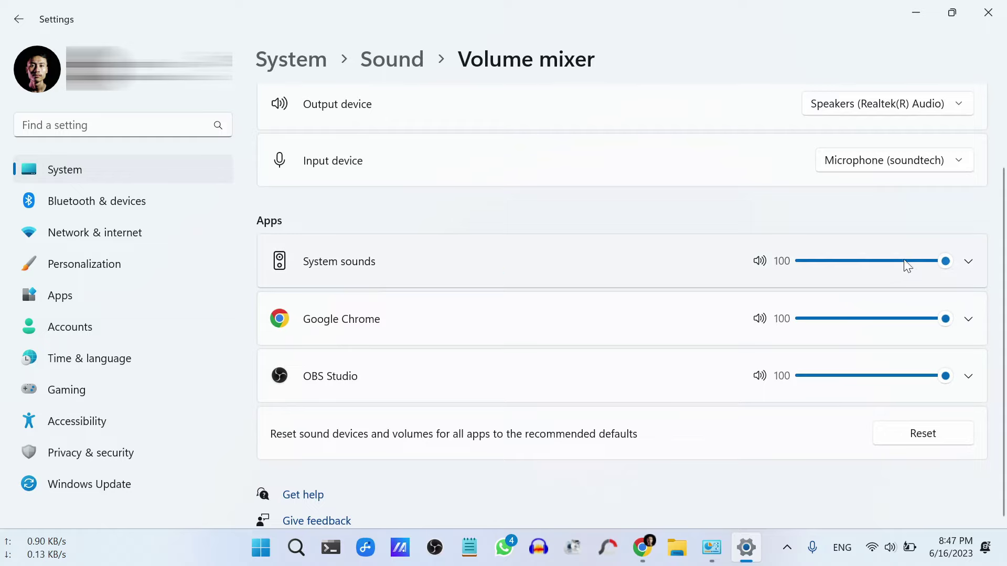
pyautogui.scroll(2, 629, 356)
pyautogui.scroll(-2, 631, 358)
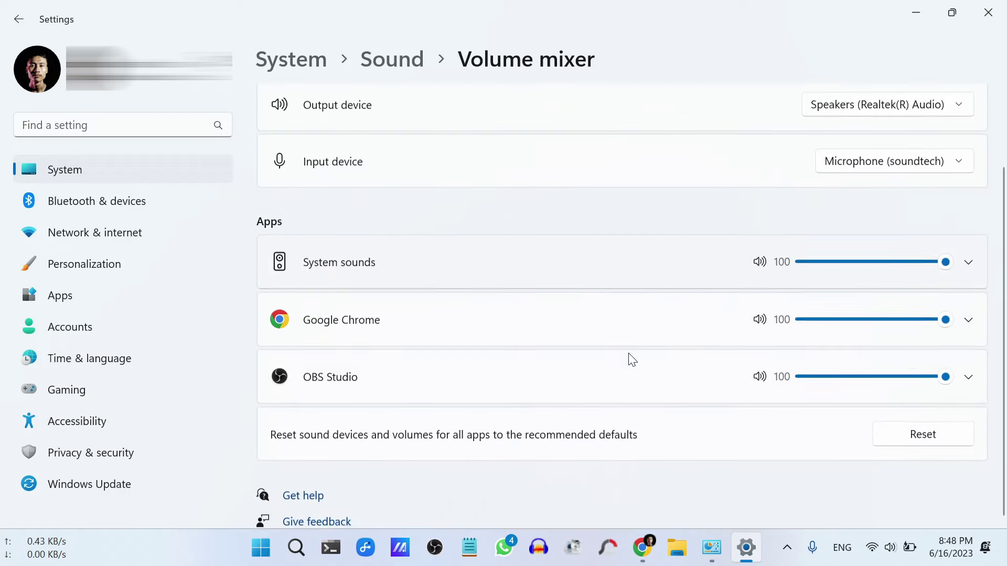
pyautogui.scroll(2, 632, 359)
pyautogui.click(865, 195)
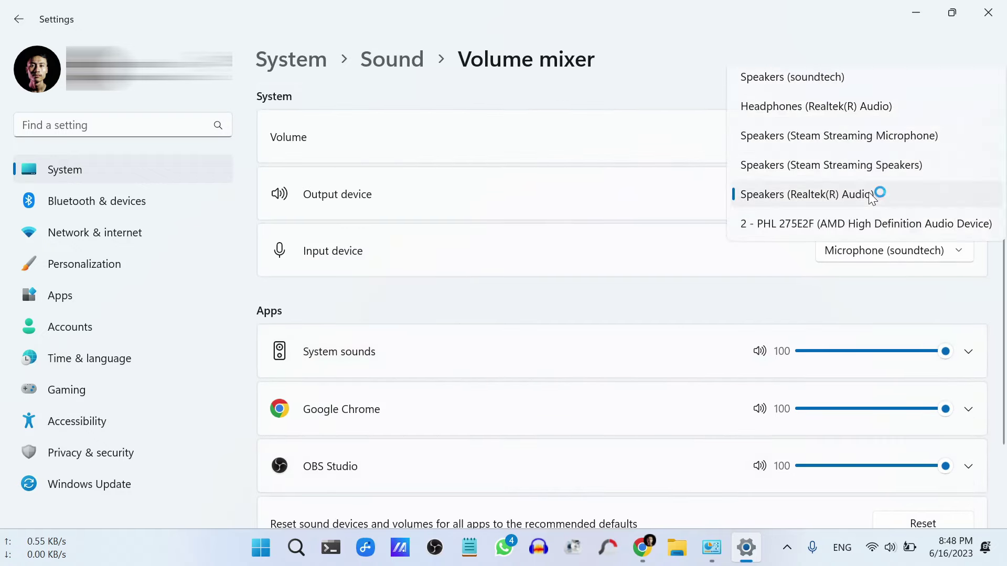
pyautogui.click(795, 78)
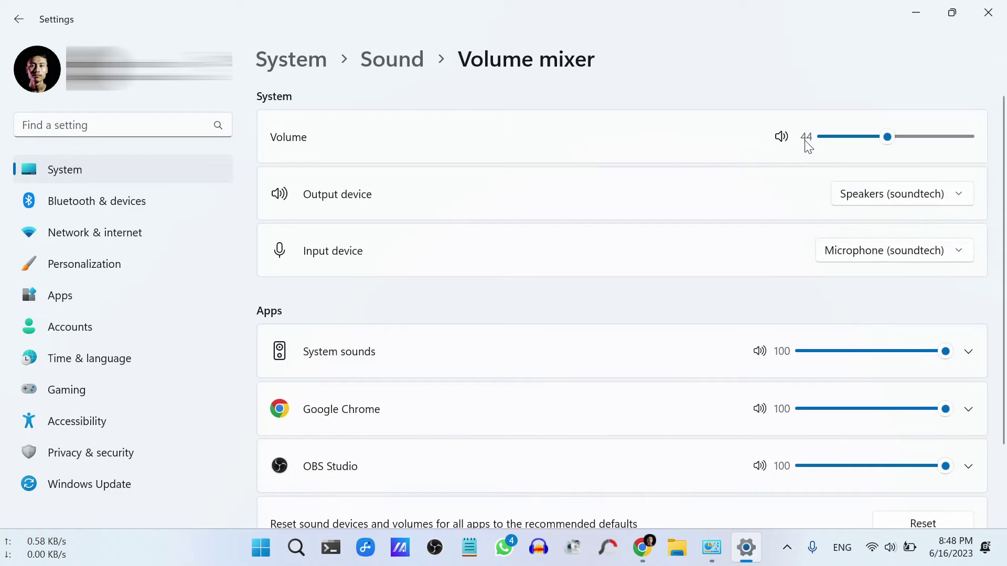
pyautogui.click(867, 197)
pyautogui.click(827, 225)
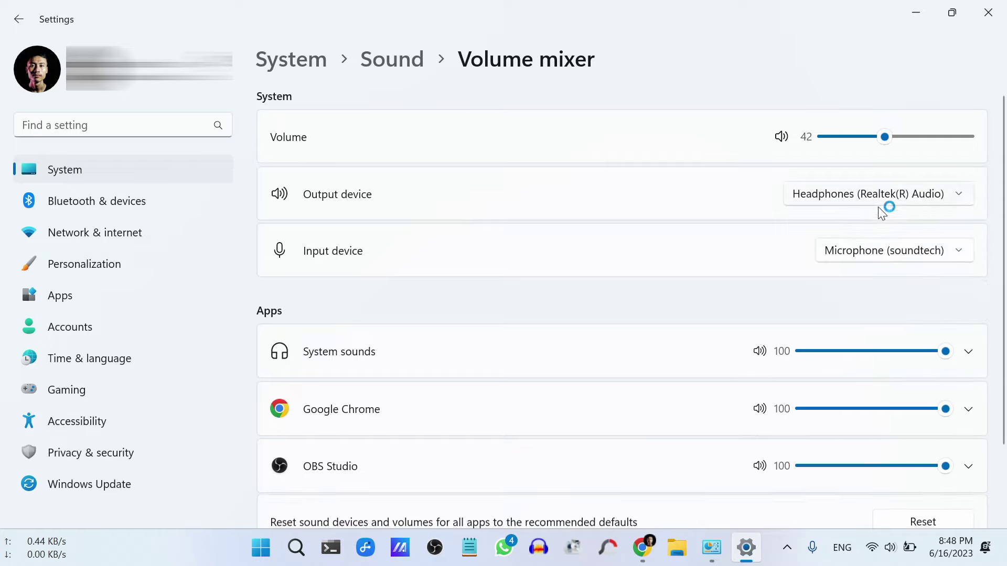
# Set the output device back to Speakers (Realtek(R) Audio) and minimize Settings
pyautogui.click(908, 200)
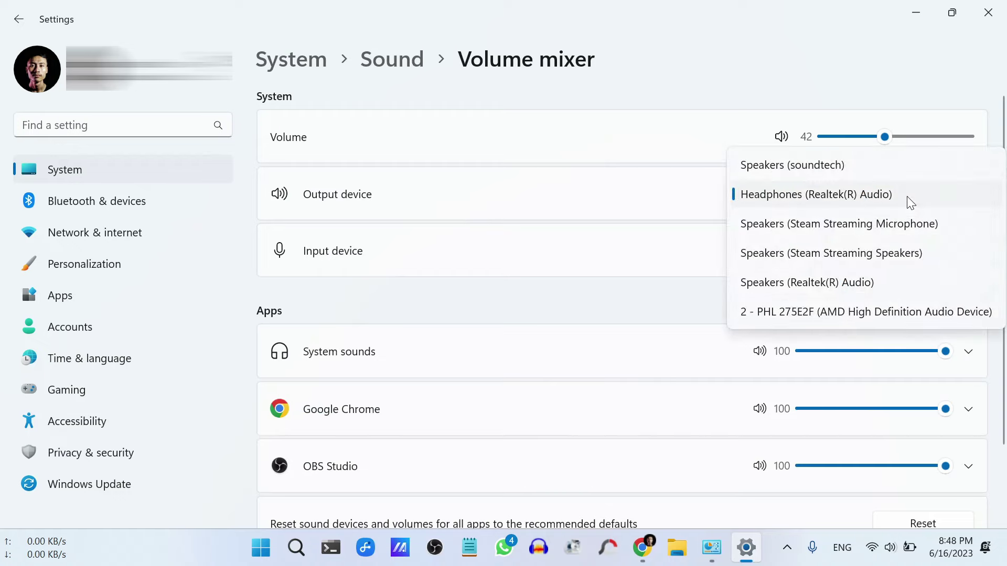
pyautogui.click(821, 287)
pyautogui.click(915, 11)
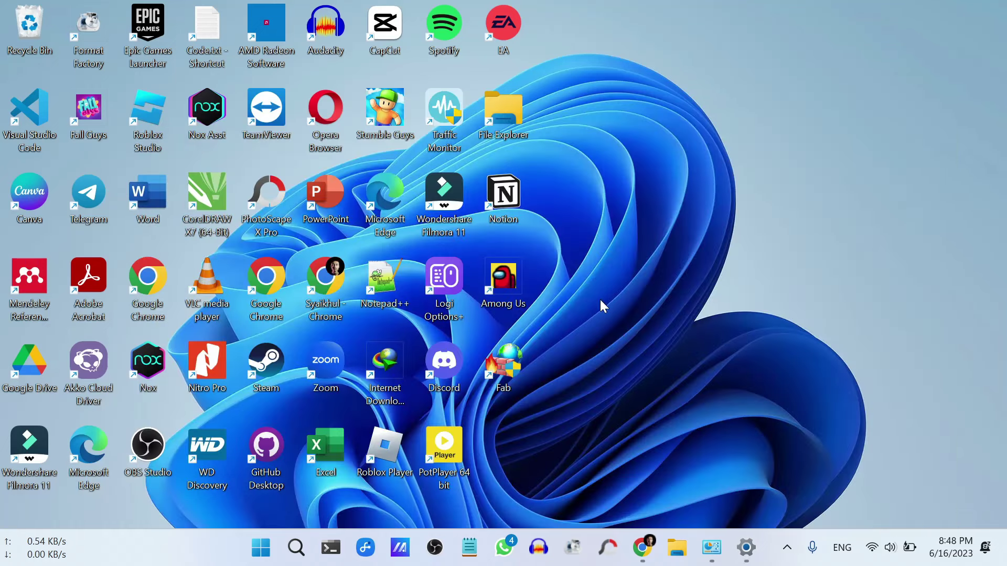
# Return to Chrome and play the YouTube video again briefly to check the sound, pausing it when done
pyautogui.click(641, 548)
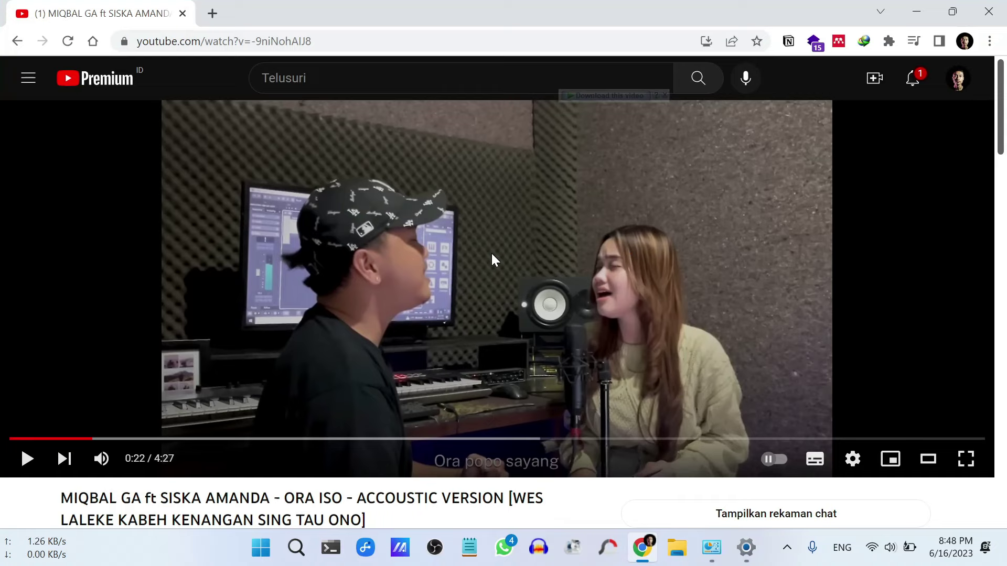
pyautogui.click(492, 254)
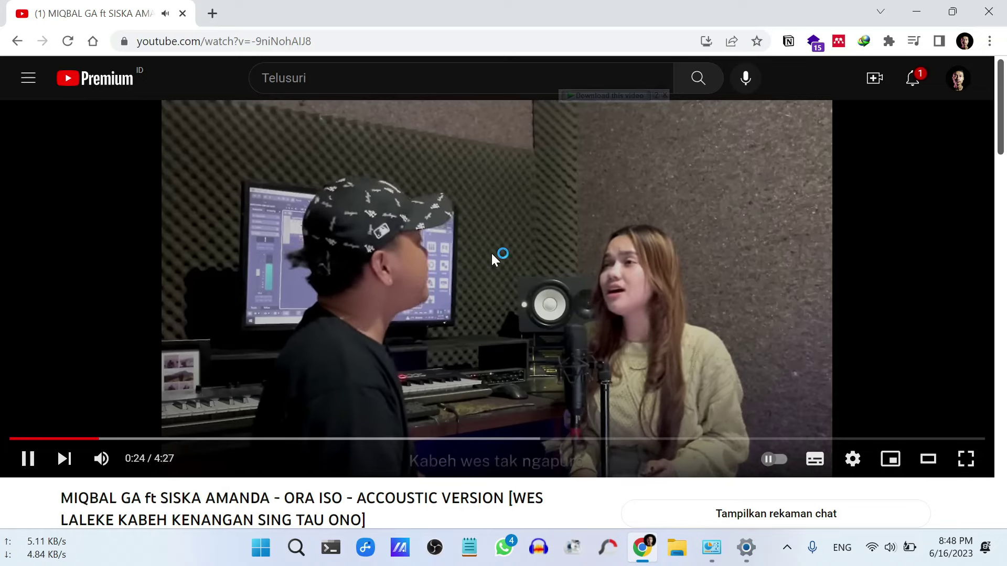
pyautogui.click(492, 253)
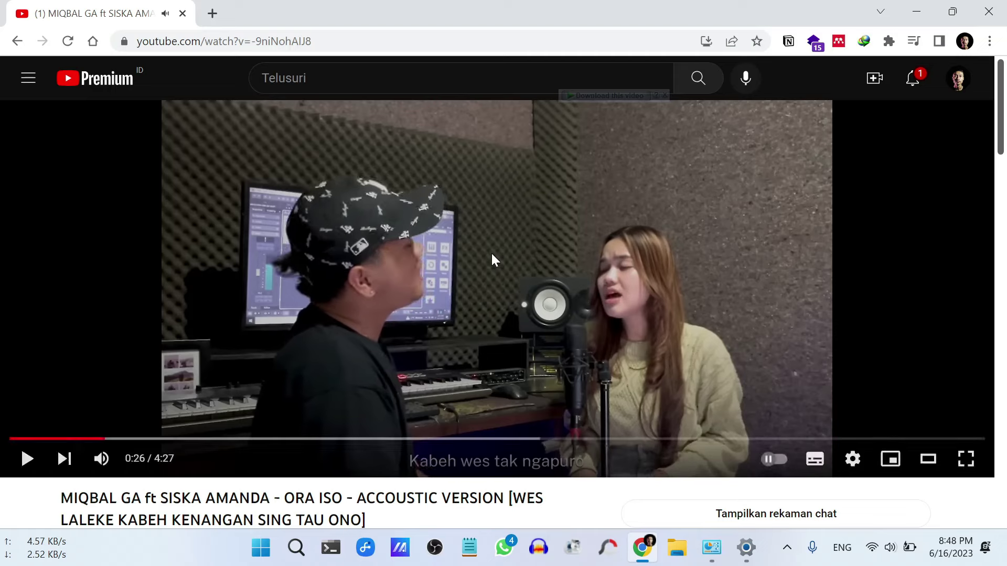